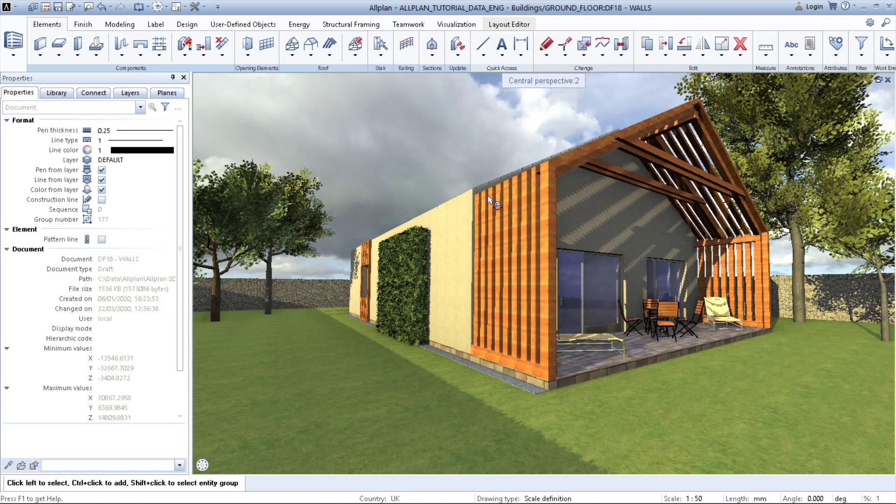
Step: Start assigning custom surfaces to 3D and architectural elements
{"action": "left_click", "coordinate": [451, 25]}
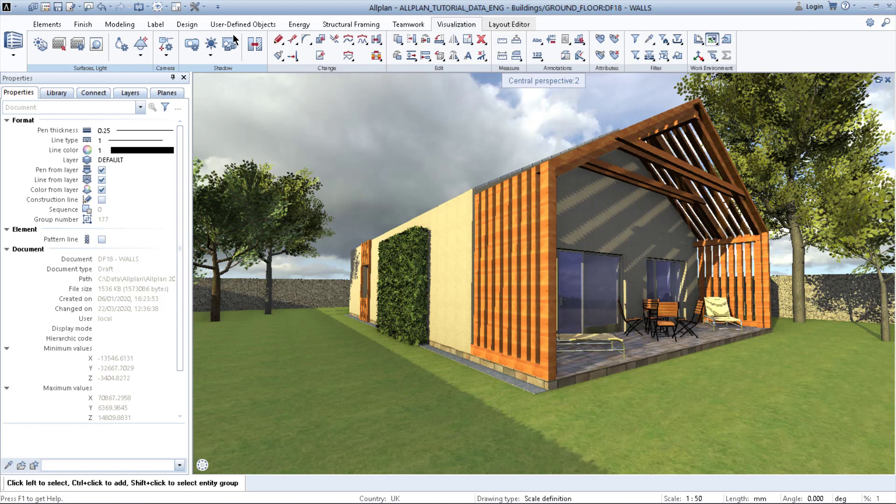
{"action": "left_click", "coordinate": [57, 44]}
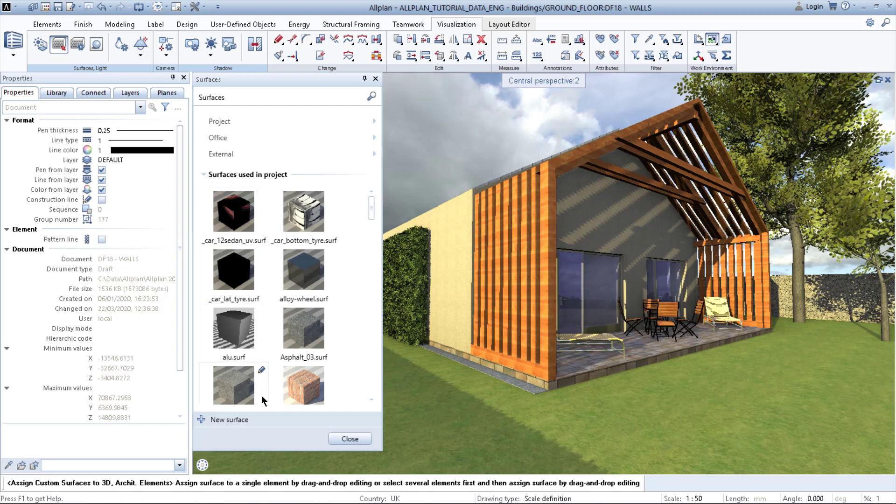
Step: Browse the office design surfaces in 30YearEdition Materials, including the Metal facades category, and return to the surfaces overview
{"action": "left_click", "coordinate": [245, 137]}
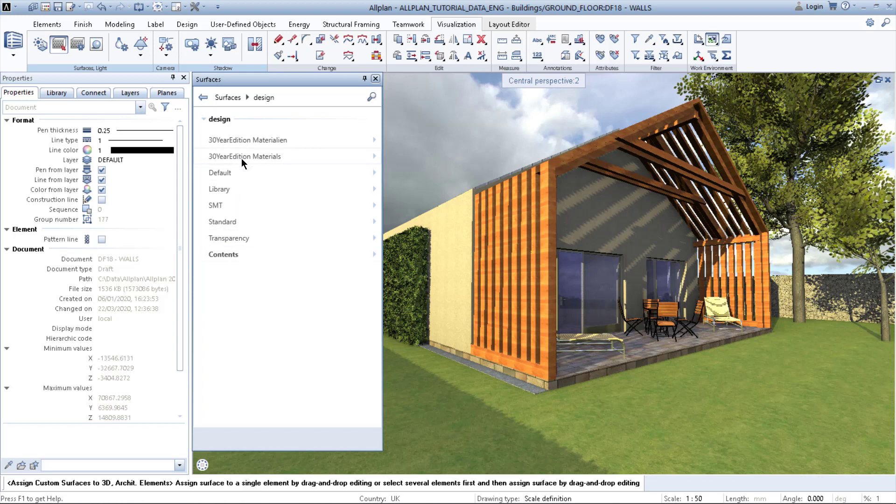
{"action": "left_click", "coordinate": [243, 158]}
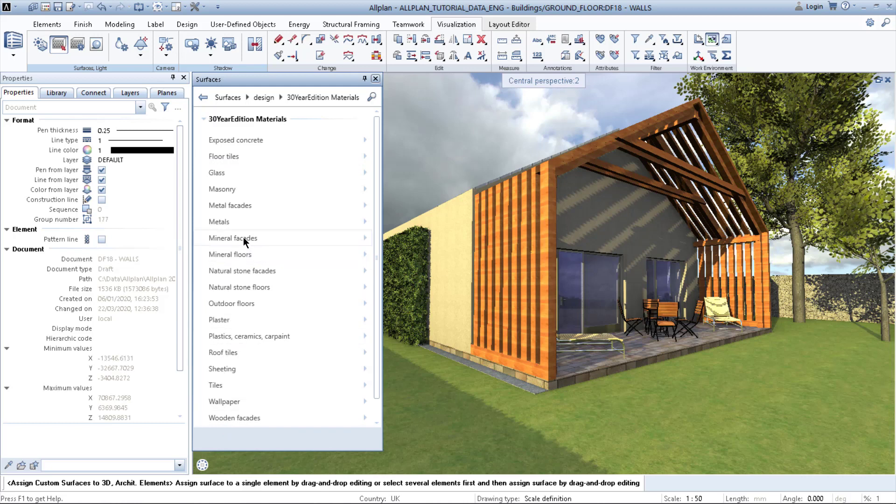
{"action": "left_click", "coordinate": [248, 205]}
{"action": "left_click", "coordinate": [203, 97]}
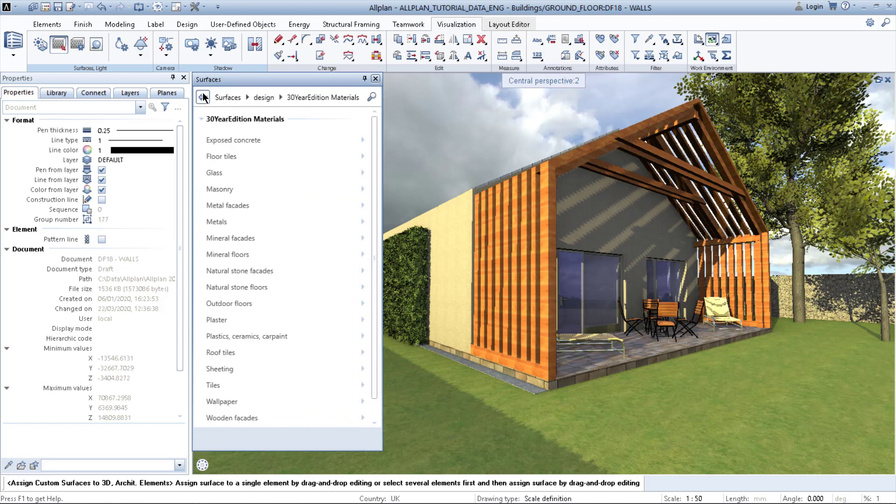
{"action": "left_click", "coordinate": [202, 97]}
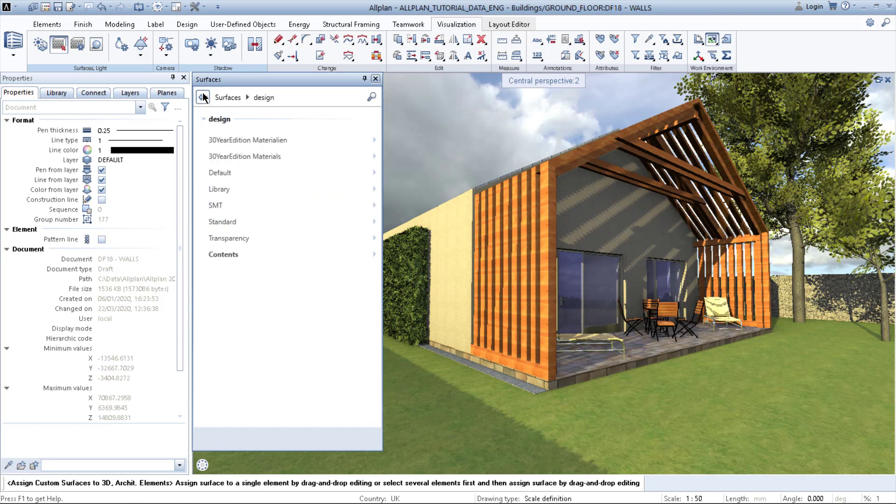
{"action": "left_click", "coordinate": [203, 97]}
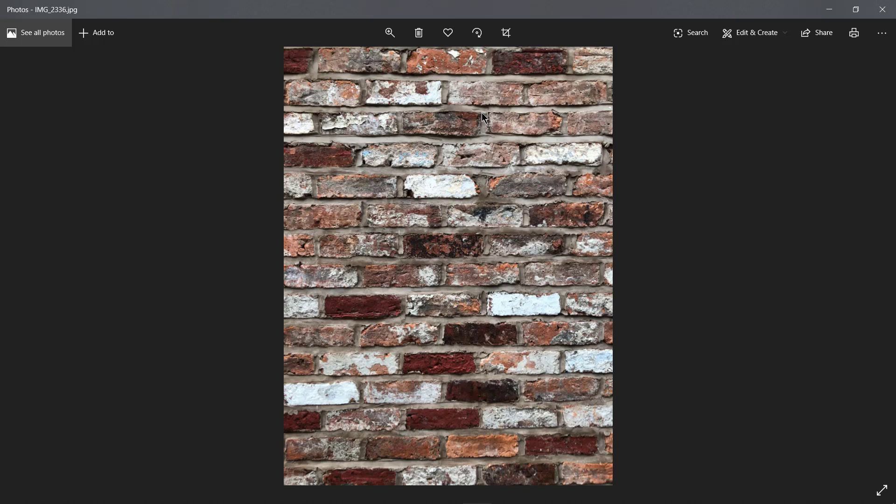
Step: Switch back to Allplan from the brick photo and create a new surface, previewing it on a sphere and then the cube
{"action": "key", "text": "alt+Tab"}
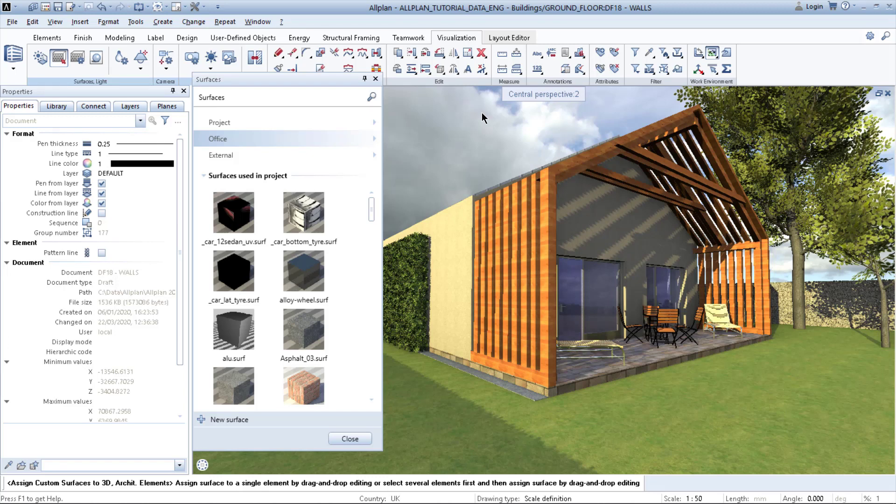
{"action": "left_click", "coordinate": [202, 421]}
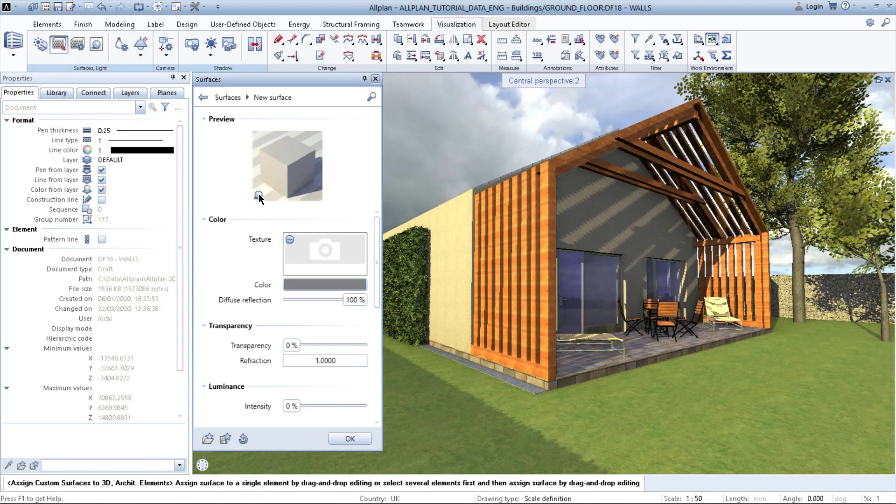
{"action": "left_click", "coordinate": [279, 170]}
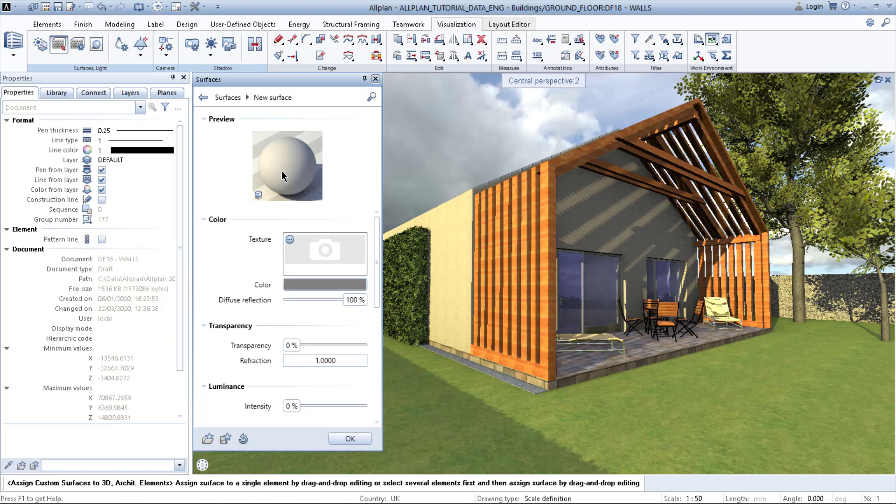
{"action": "left_click", "coordinate": [259, 194]}
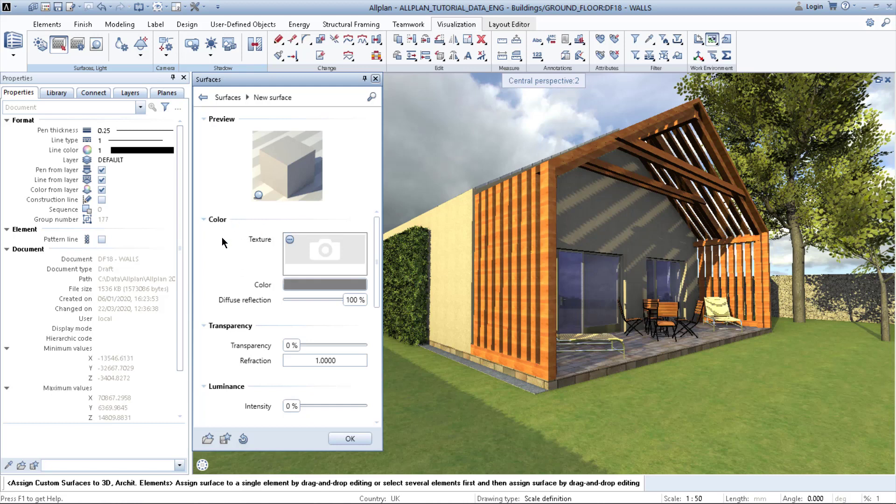
Step: Set the new surface's base color to red using the color wheel
{"action": "left_click", "coordinate": [296, 284]}
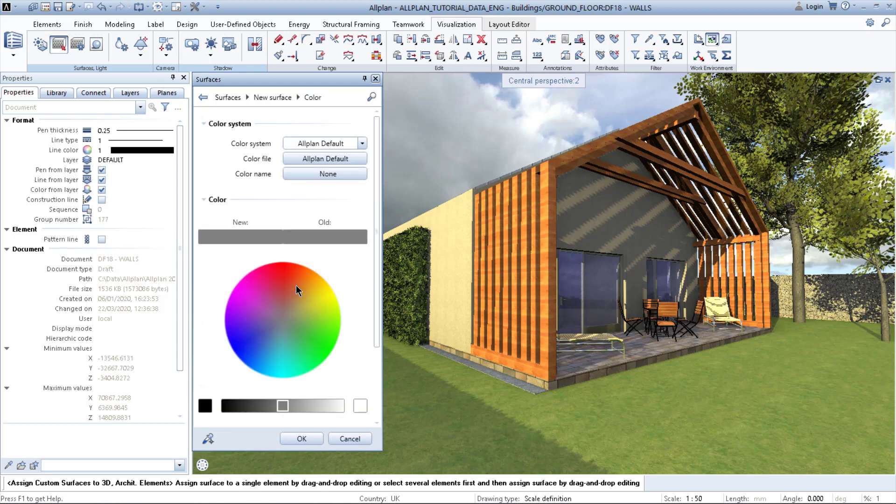
{"action": "left_click", "coordinate": [280, 268]}
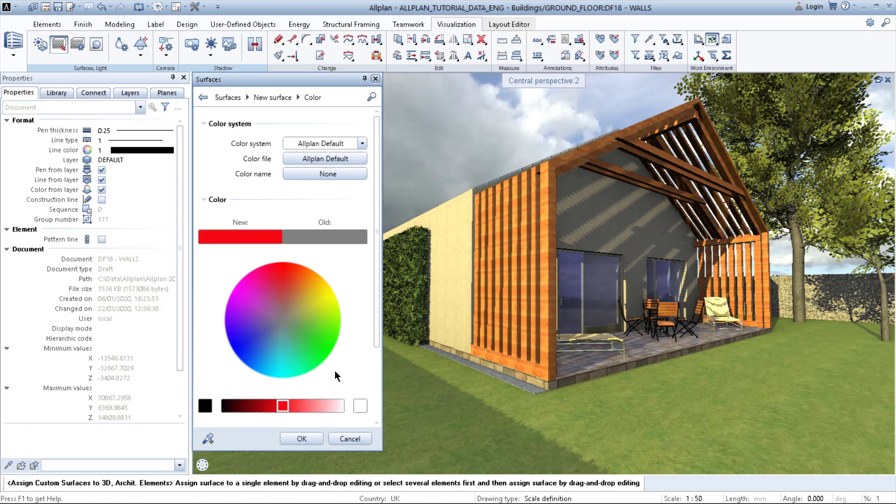
{"action": "left_click", "coordinate": [301, 438]}
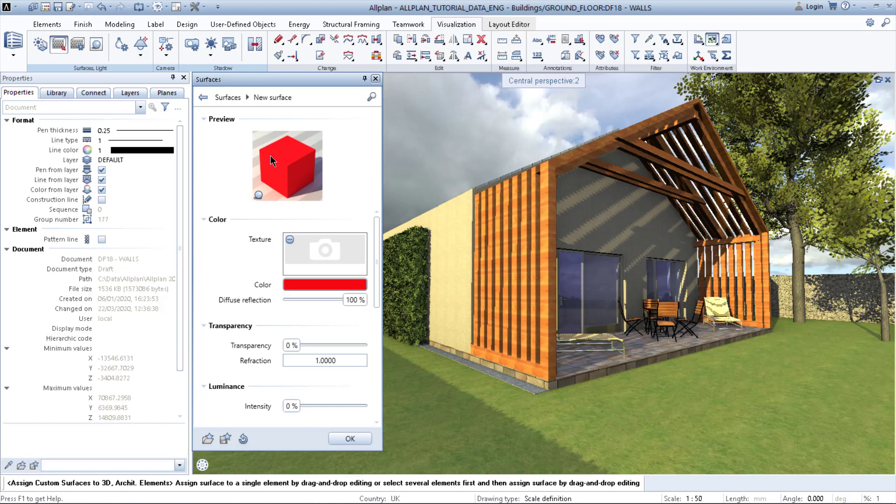
Step: Load brick_01_colour from the project's design folder as the surface's color texture
{"action": "left_click", "coordinate": [289, 240]}
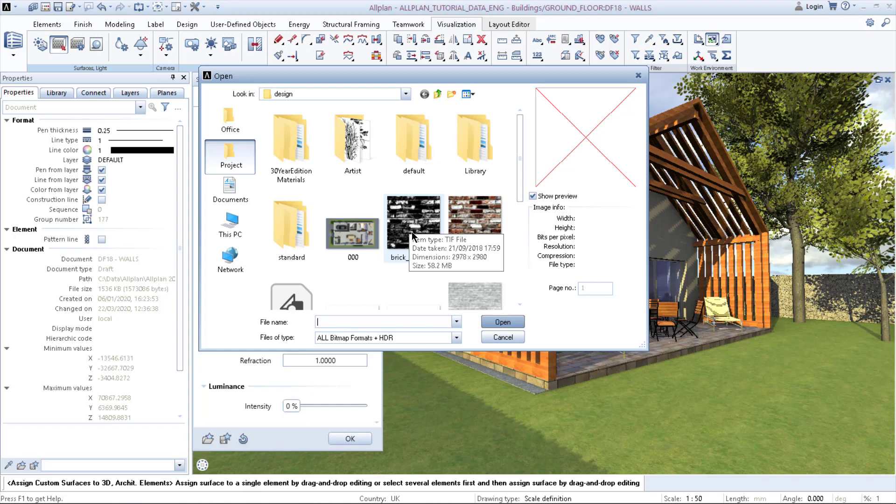
{"action": "left_click_drag", "start_coordinate": [462, 76], "coordinate": [684, 100]}
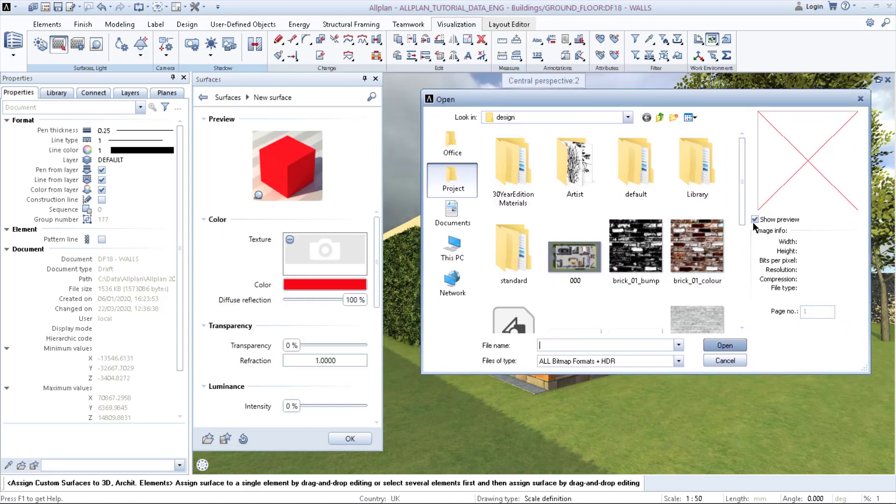
{"action": "left_click", "coordinate": [713, 245]}
{"action": "left_click", "coordinate": [724, 344]}
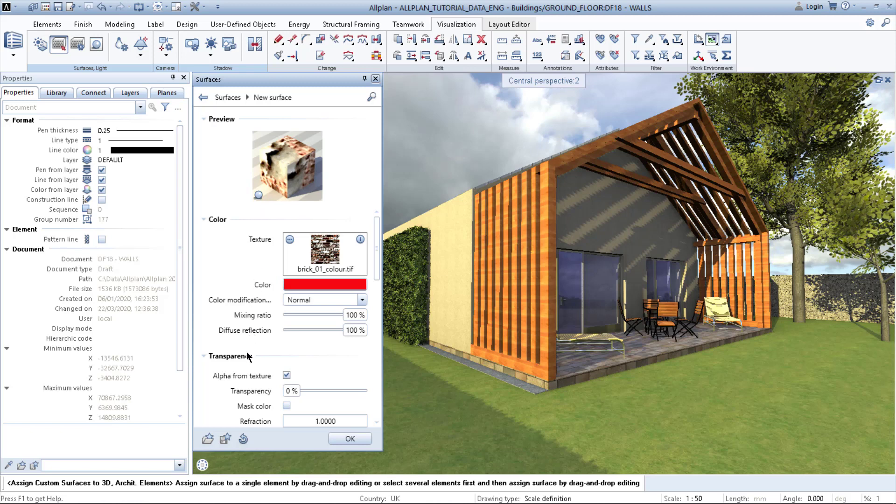
Step: Resize the brick texture to 1 m in the x-direction and 1 m in the y-direction
{"action": "scroll", "coordinate": [245, 363], "scroll_direction": "down", "scroll_amount": 1}
{"action": "scroll", "coordinate": [244, 362], "scroll_direction": "down", "scroll_amount": 1}
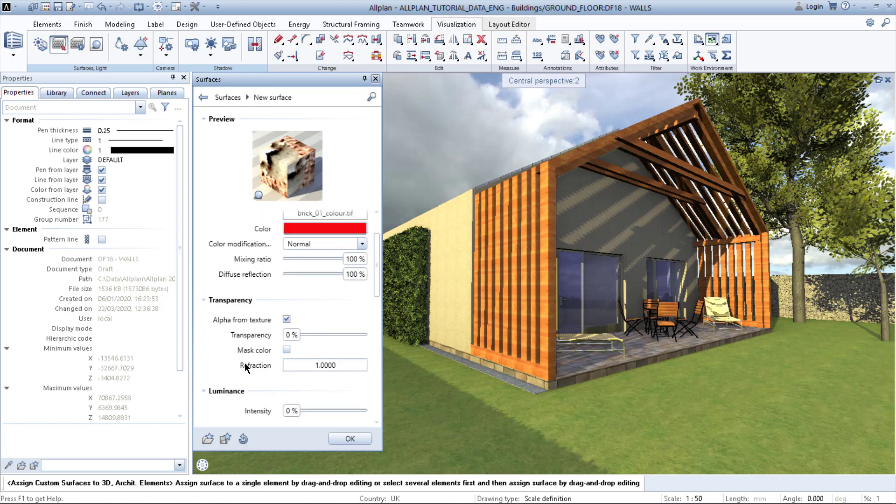
{"action": "scroll", "coordinate": [245, 353], "scroll_direction": "down", "scroll_amount": 1}
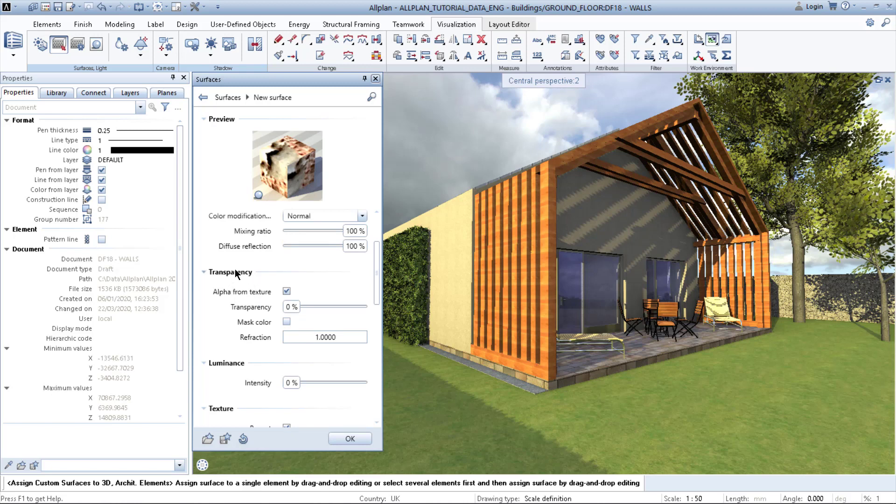
{"action": "scroll", "coordinate": [235, 275], "scroll_direction": "down", "scroll_amount": 3}
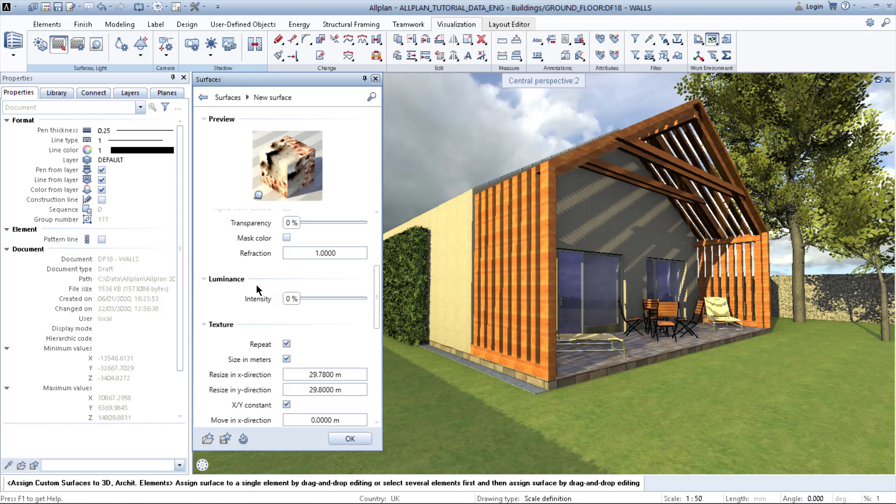
{"action": "scroll", "coordinate": [257, 285], "scroll_direction": "down", "scroll_amount": 3}
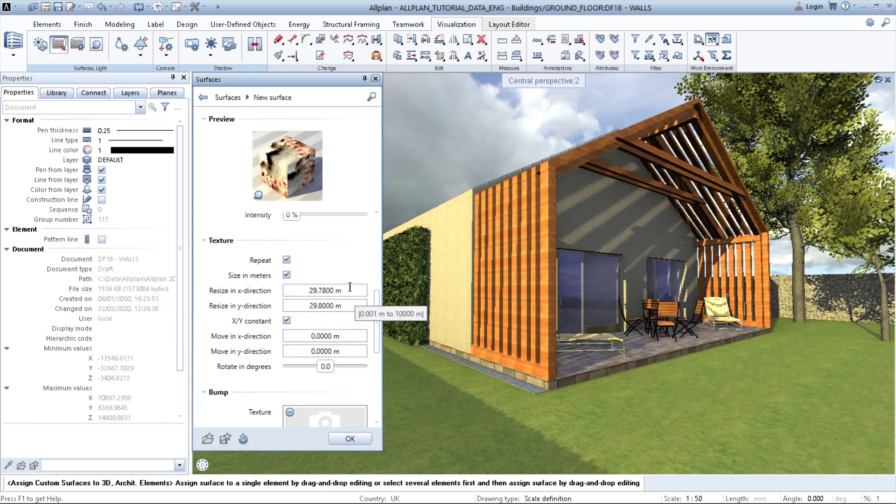
{"action": "left_click", "coordinate": [306, 285]}
{"action": "type", "text": "1"}
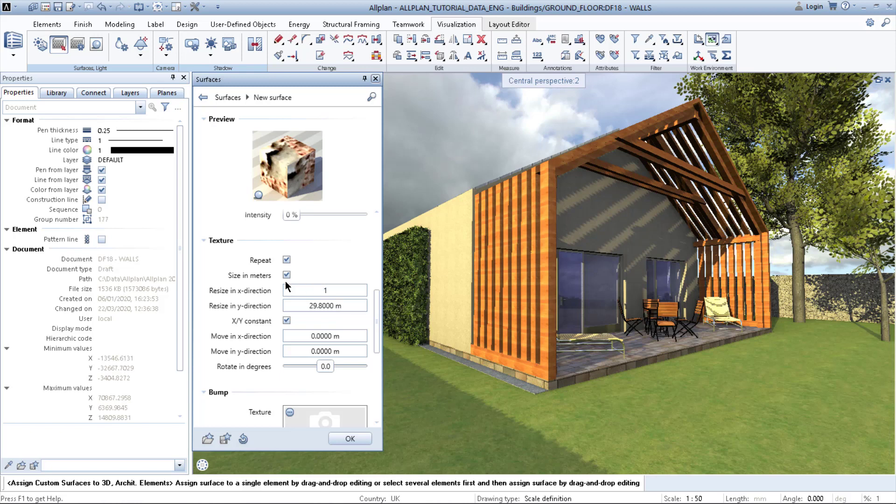
{"action": "left_click", "coordinate": [340, 306]}
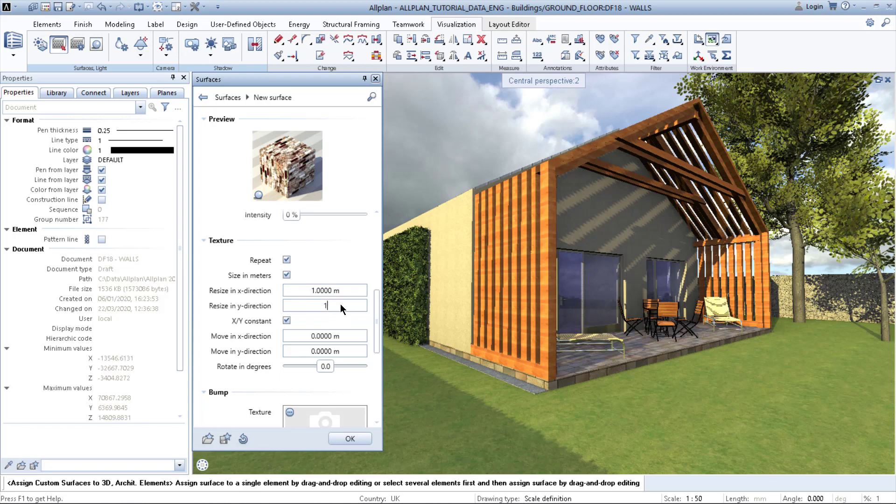
{"action": "type", "text": "1"}
Step: Try rotating the brick texture, including by 90 degrees, and reset the rotation to 0
{"action": "left_click_drag", "start_coordinate": [309, 172], "coordinate": [448, 243]}
{"action": "left_click_drag", "start_coordinate": [326, 365], "coordinate": [320, 367]}
{"action": "double_click", "coordinate": [314, 368]}
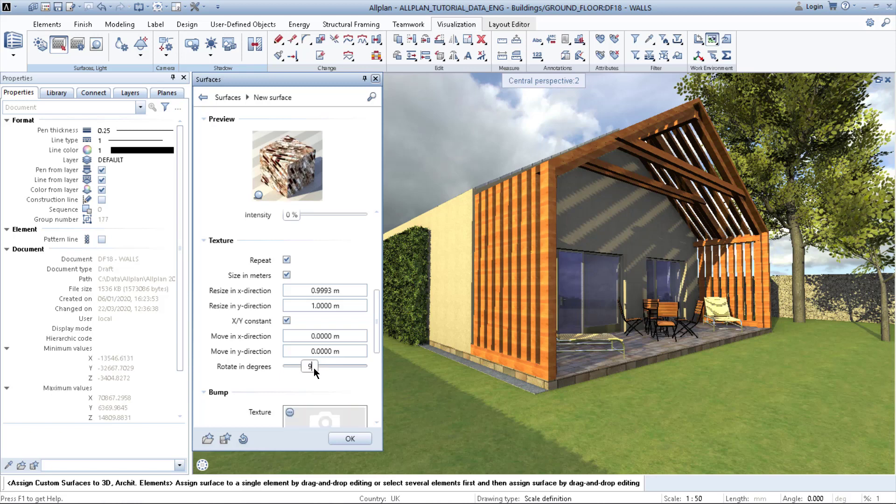
{"action": "type", "text": "90"}
{"action": "key", "text": "Return"}
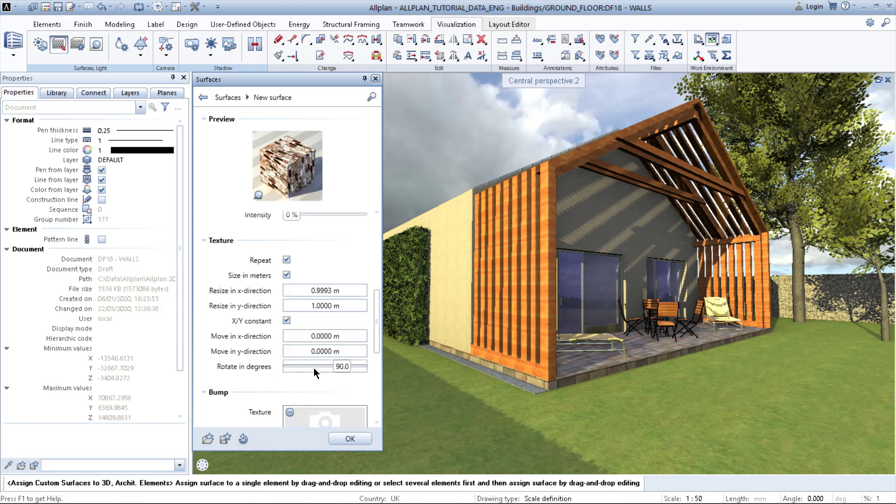
{"action": "double_click", "coordinate": [346, 368]}
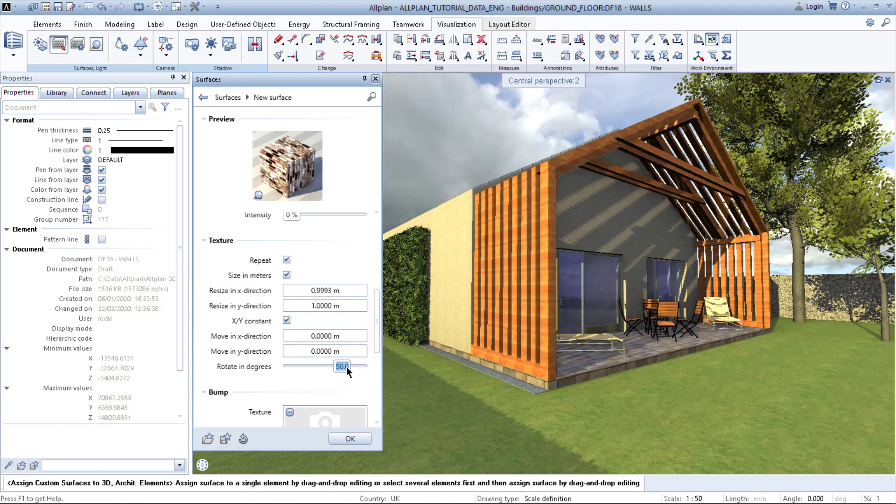
{"action": "type", "text": "0"}
{"action": "key", "text": "Return"}
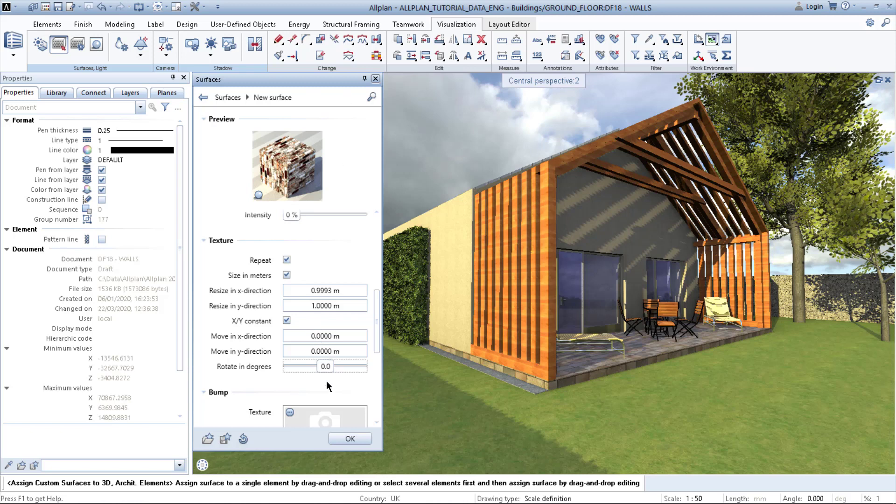
Step: Load brick_01_bump as the surface's bump texture and look over the roughness and glossy reflection settings
{"action": "scroll", "coordinate": [257, 373], "scroll_direction": "down", "scroll_amount": 4}
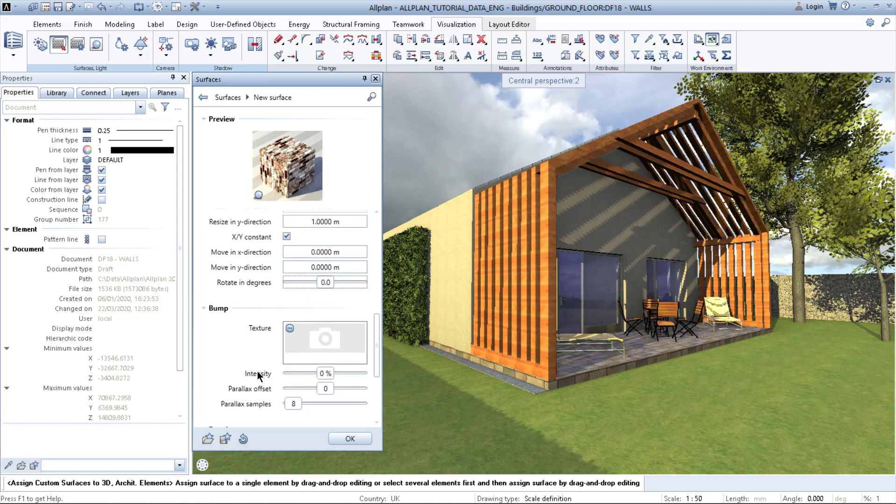
{"action": "scroll", "coordinate": [237, 299], "scroll_direction": "down", "scroll_amount": 1}
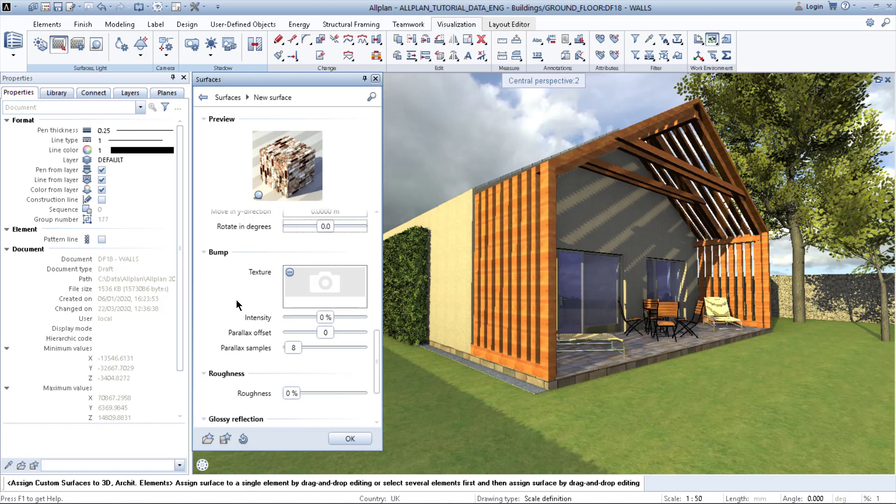
{"action": "left_click", "coordinate": [289, 272]}
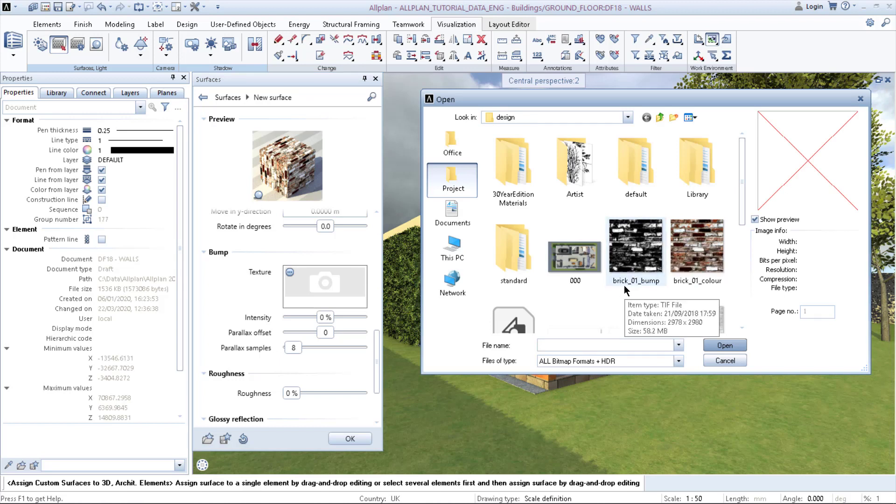
{"action": "left_click", "coordinate": [639, 246]}
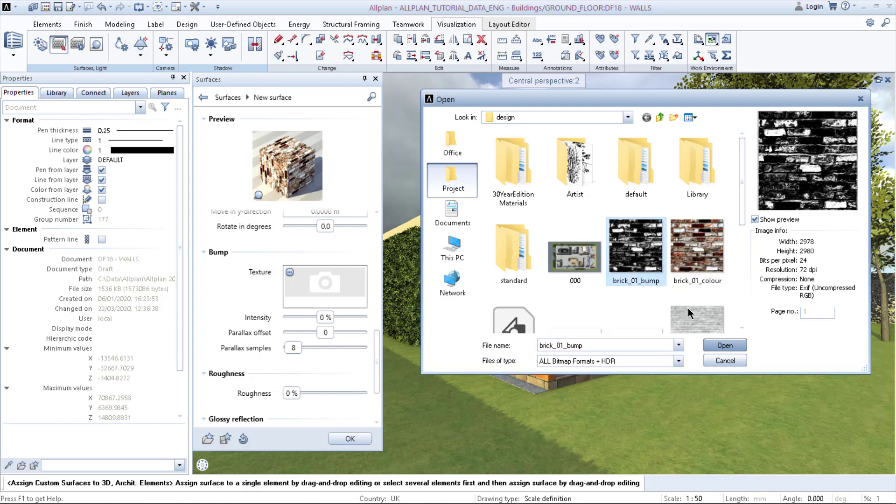
{"action": "left_click", "coordinate": [723, 345]}
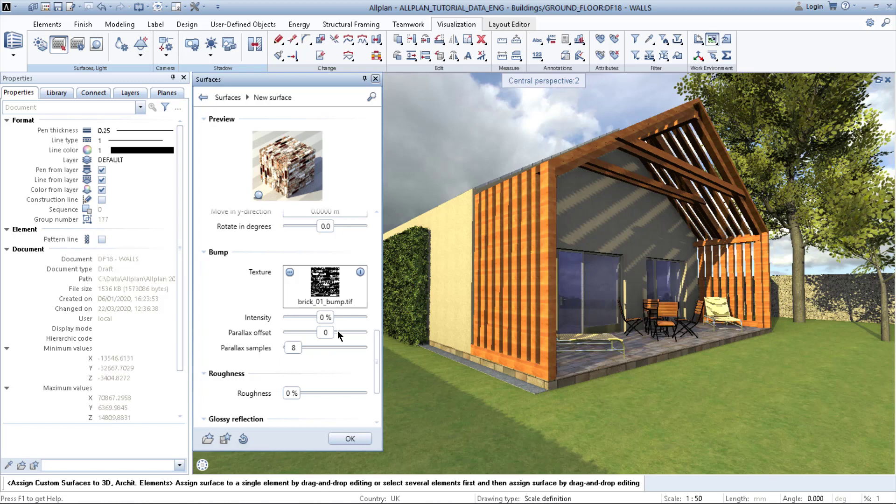
{"action": "scroll", "coordinate": [331, 329], "scroll_direction": "down", "scroll_amount": 2}
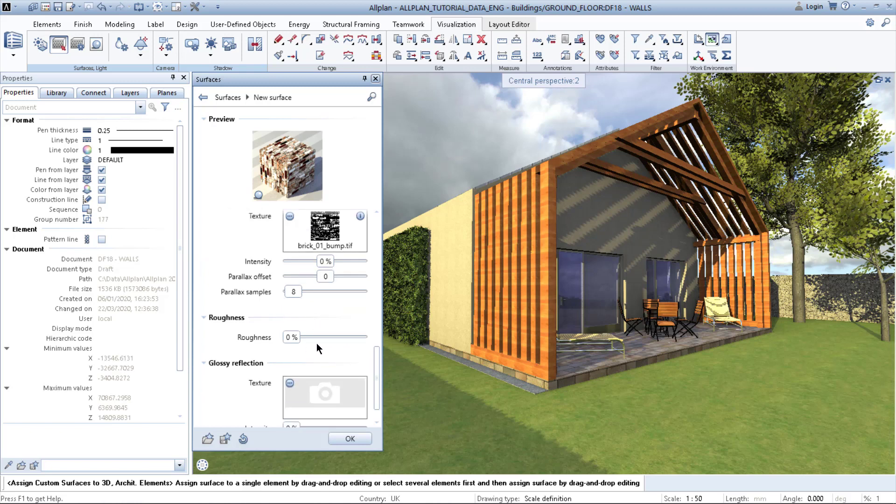
{"action": "scroll", "coordinate": [316, 343], "scroll_direction": "down", "scroll_amount": 1}
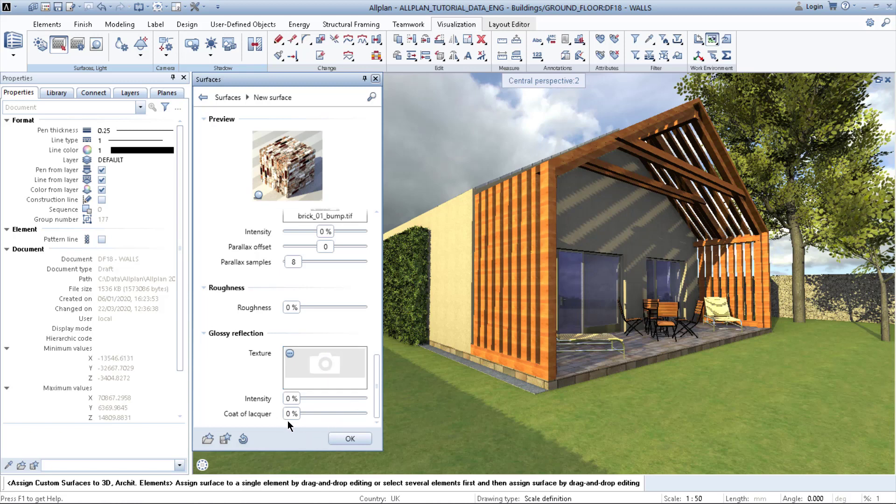
{"action": "scroll", "coordinate": [332, 340], "scroll_direction": "up", "scroll_amount": 4}
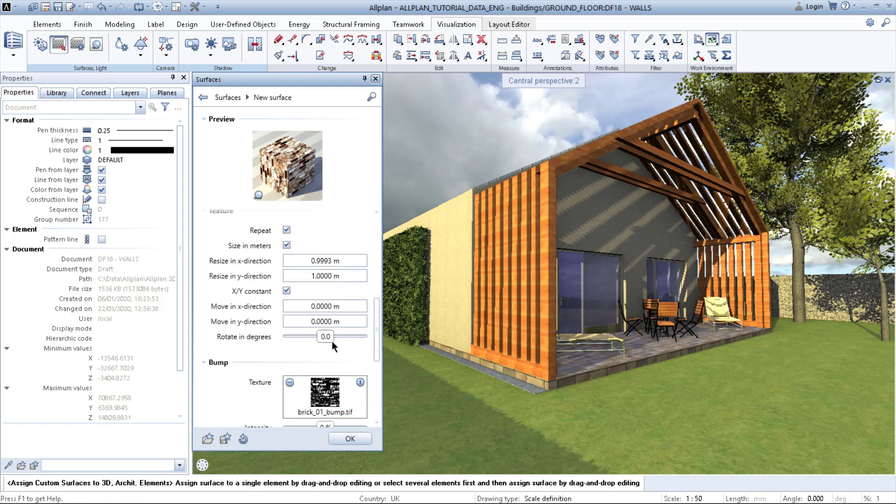
Step: Save the new surface as BRICK_TUTORIAL in the project's design folder and accept the surface definition
{"action": "scroll", "coordinate": [332, 341], "scroll_direction": "up", "scroll_amount": 5}
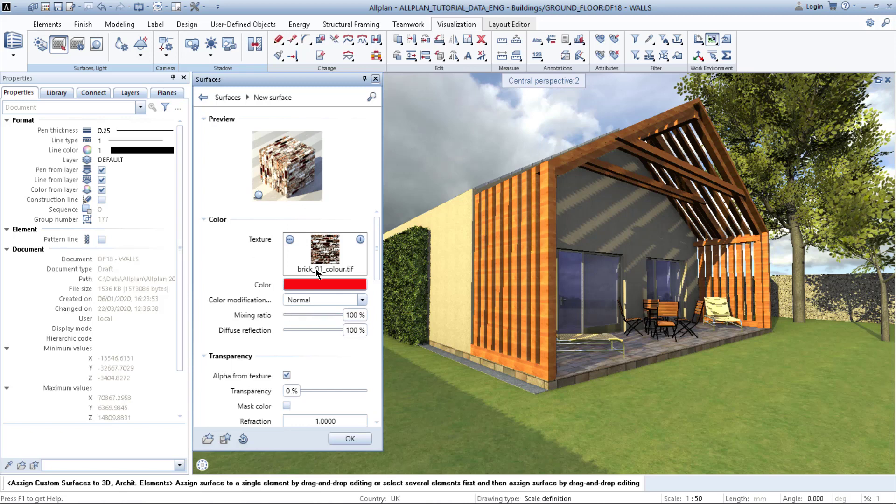
{"action": "left_click", "coordinate": [352, 441]}
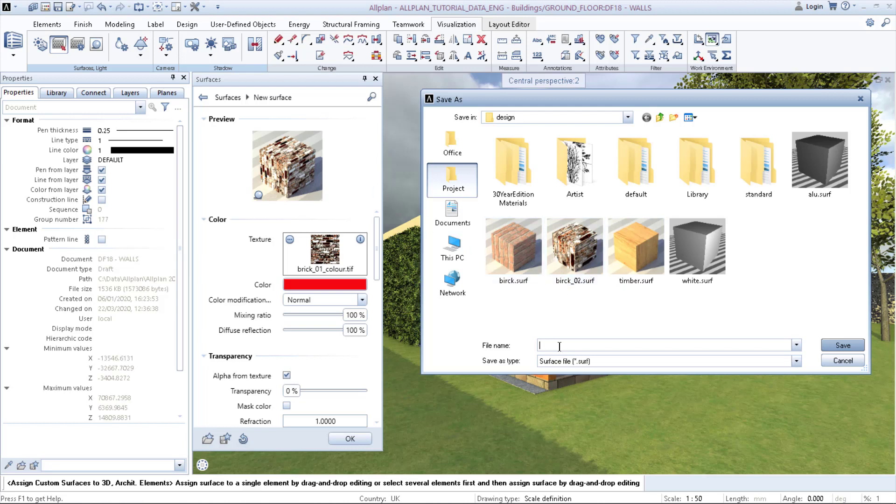
{"action": "type", "text": "BRICK_TUTORIAL"}
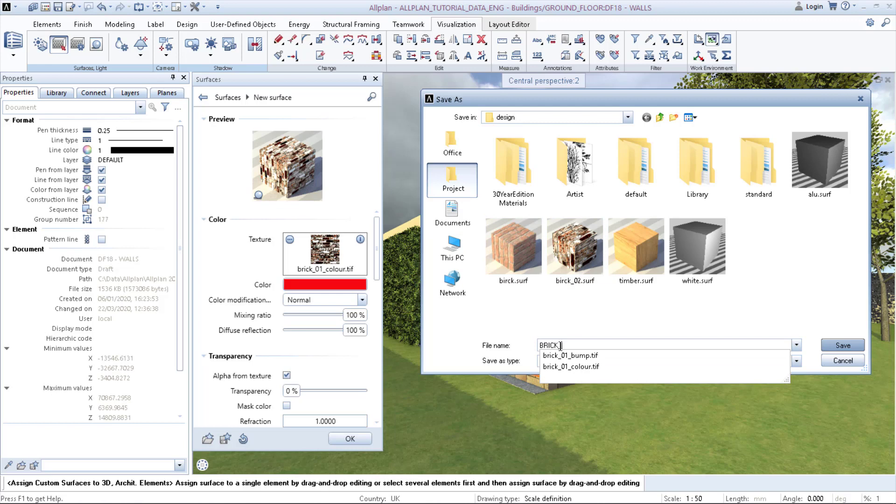
{"action": "left_click", "coordinate": [843, 346]}
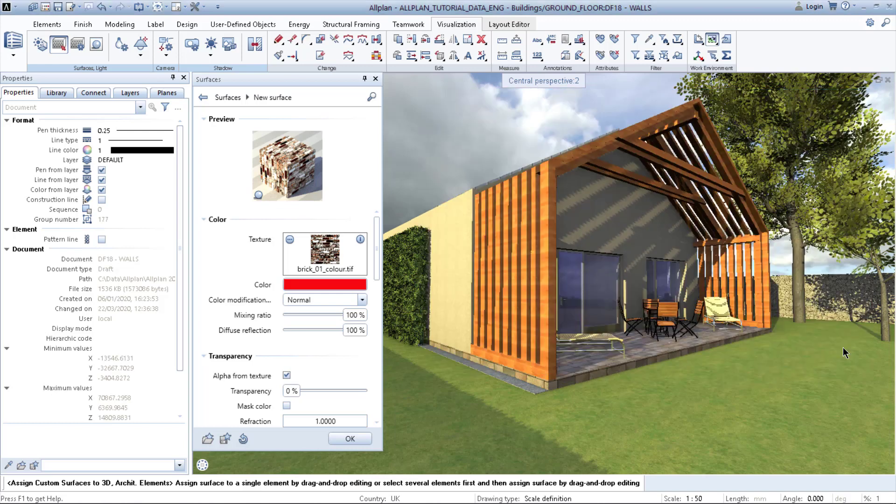
{"action": "left_click", "coordinate": [341, 437]}
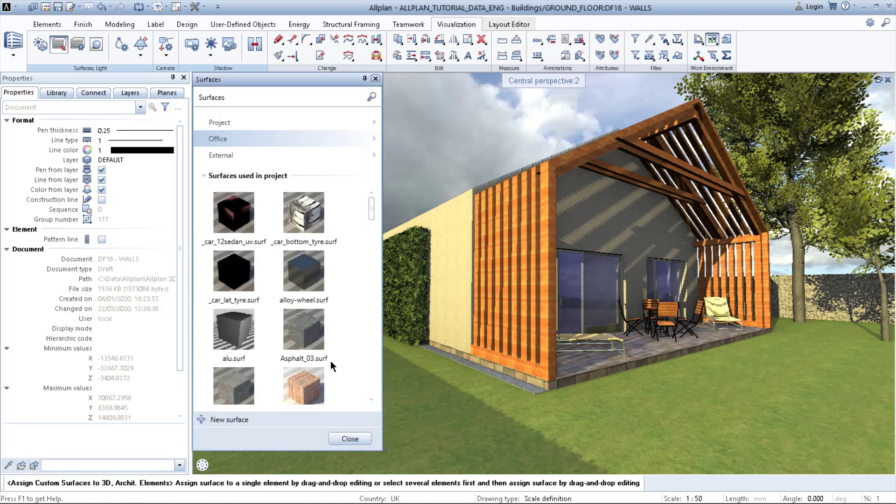
Step: Assign brick_tutorial.surf from the surfaces used in the project to the house's long exterior wall beside the hedge panel
{"action": "scroll", "coordinate": [311, 280], "scroll_direction": "down", "scroll_amount": 5}
{"action": "scroll", "coordinate": [311, 261], "scroll_direction": "up", "scroll_amount": 1}
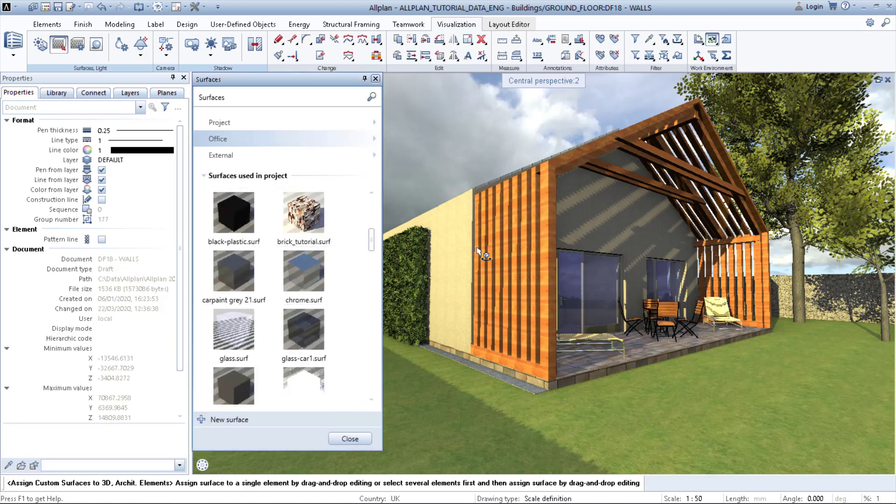
{"action": "left_click_drag", "start_coordinate": [488, 249], "coordinate": [550, 275]}
{"action": "right_click_drag", "start_coordinate": [603, 325], "coordinate": [607, 319]}
{"action": "left_click_drag", "start_coordinate": [602, 323], "coordinate": [605, 329]}
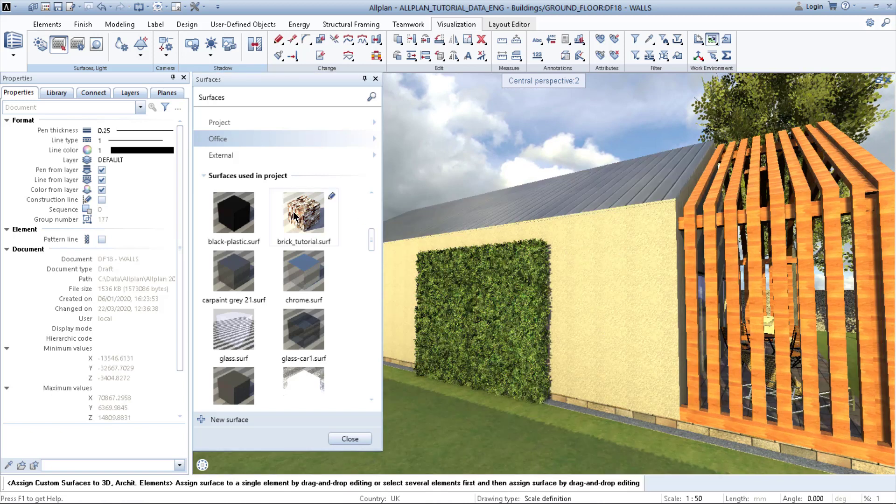
{"action": "left_click_drag", "start_coordinate": [294, 215], "coordinate": [643, 280]}
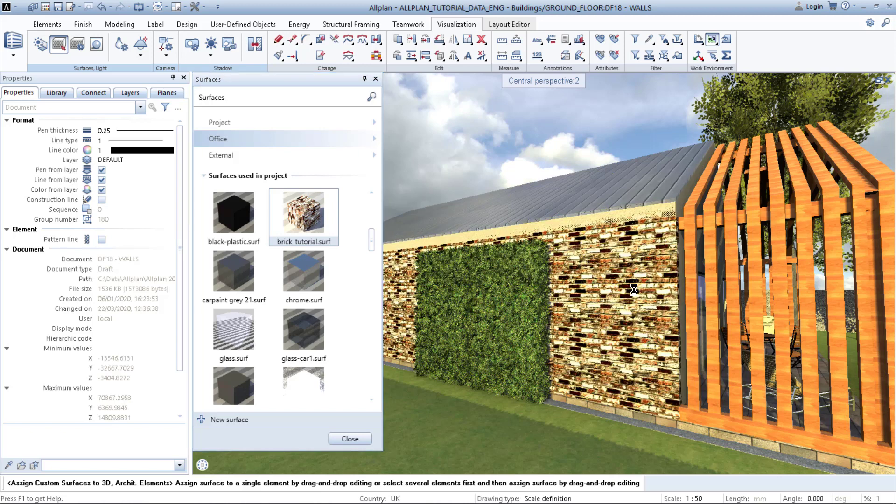
Step: Inspect the bricks on the wall up close and open brick_tutorial.surf for changing
{"action": "left_click_drag", "start_coordinate": [634, 354], "coordinate": [460, 341]}
{"action": "middle_click_drag", "start_coordinate": [462, 340], "coordinate": [538, 366]}
{"action": "scroll", "coordinate": [510, 355], "scroll_direction": "down", "scroll_amount": 2}
{"action": "scroll", "coordinate": [537, 365], "scroll_direction": "up", "scroll_amount": 2}
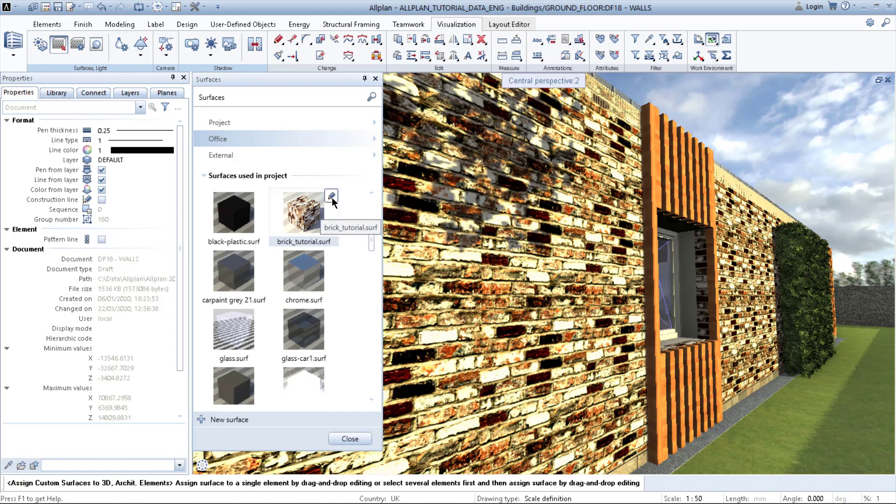
{"action": "left_click", "coordinate": [331, 197]}
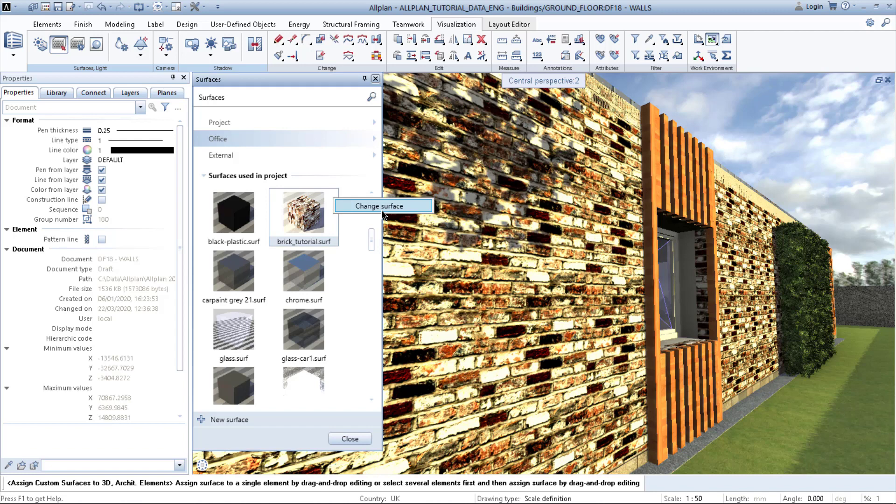
{"action": "left_click", "coordinate": [382, 210]}
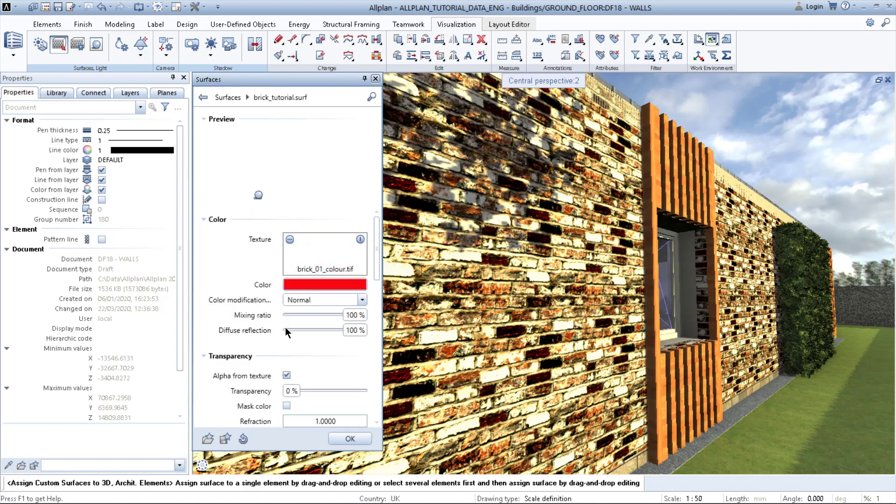
Step: Resize the brick texture to 2 m in the x-direction and 2 m in the y-direction and apply it to the surface
{"action": "scroll", "coordinate": [251, 296], "scroll_direction": "down", "scroll_amount": 1}
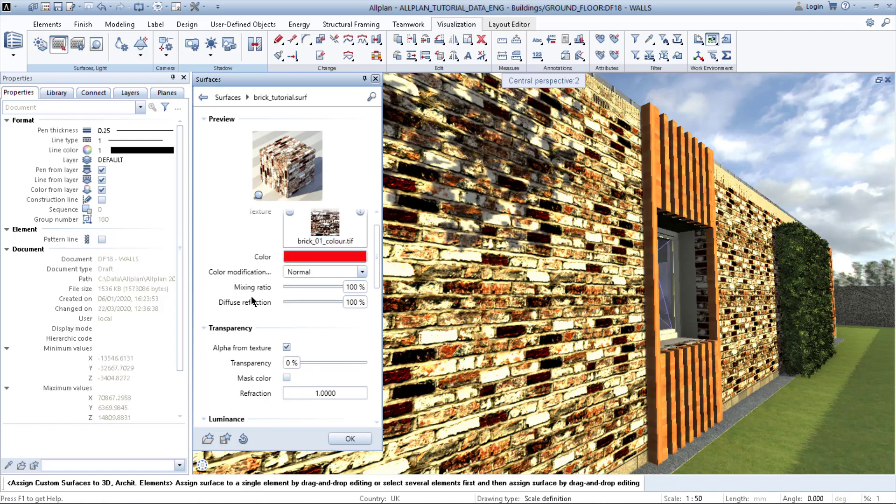
{"action": "scroll", "coordinate": [251, 297], "scroll_direction": "down", "scroll_amount": 5}
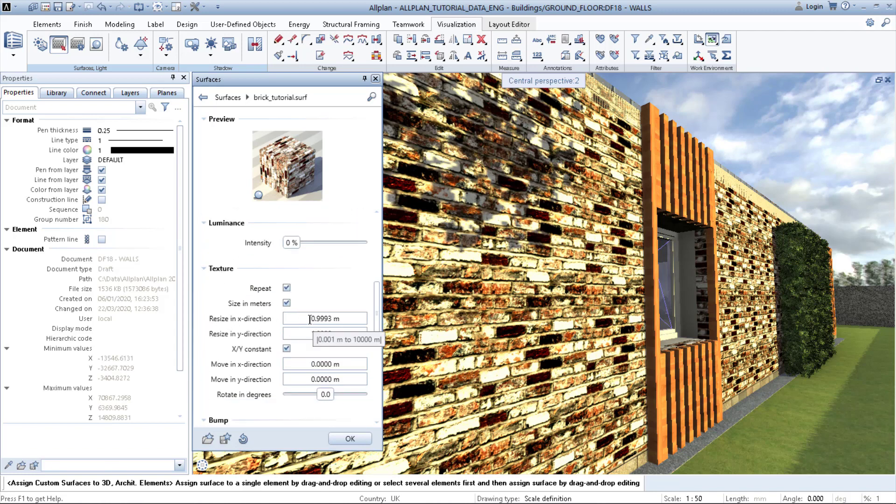
{"action": "left_click", "coordinate": [334, 321]}
{"action": "type", "text": "23"}
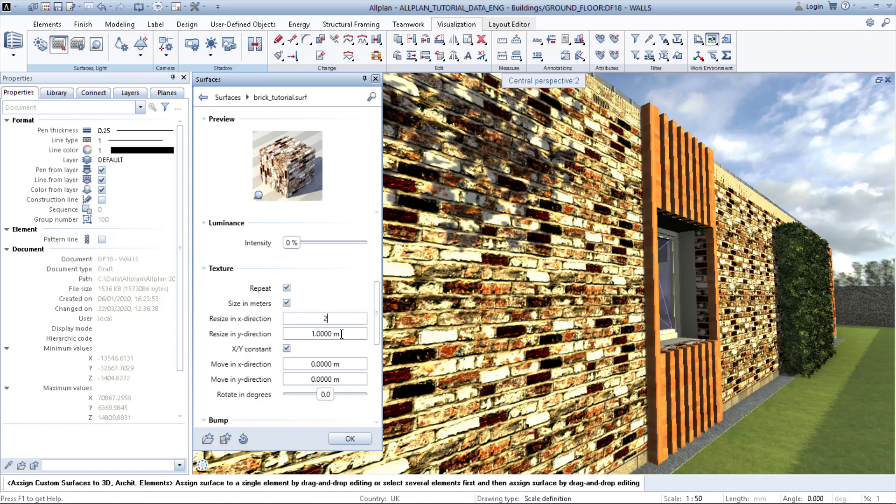
{"action": "left_click", "coordinate": [342, 334]}
{"action": "type", "text": "2"}
{"action": "key", "text": "Return"}
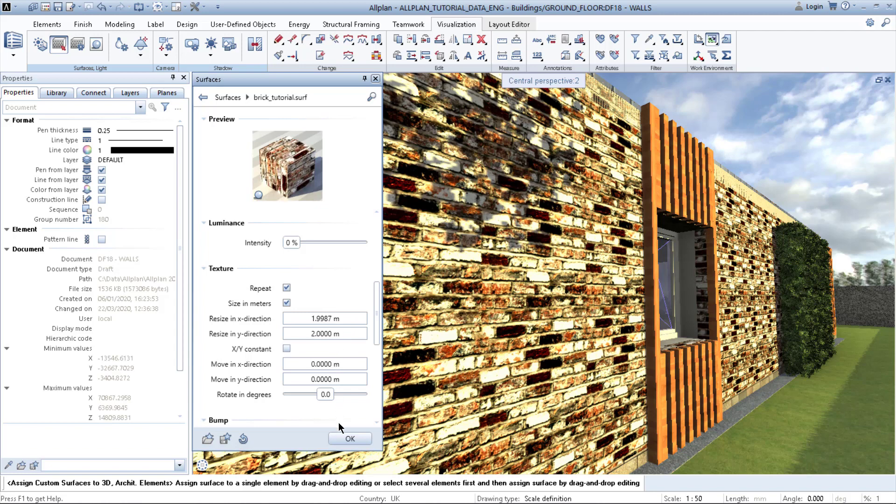
{"action": "left_click", "coordinate": [352, 439]}
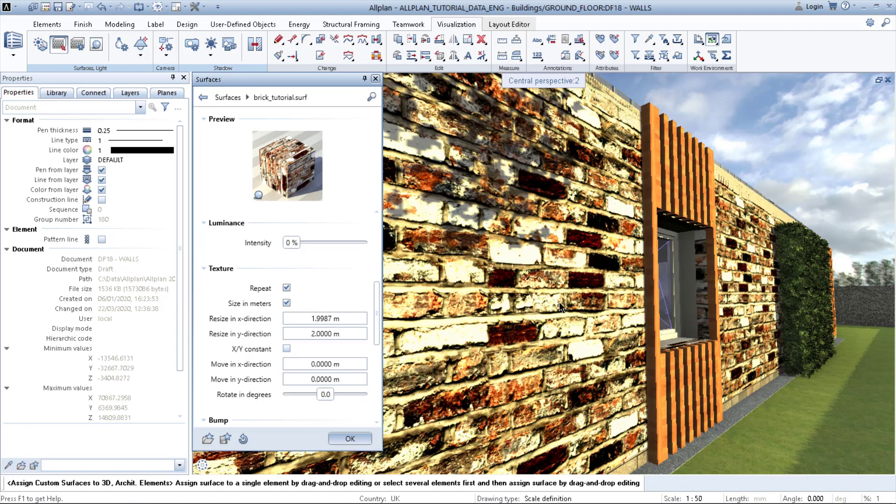
{"action": "left_click", "coordinate": [354, 438]}
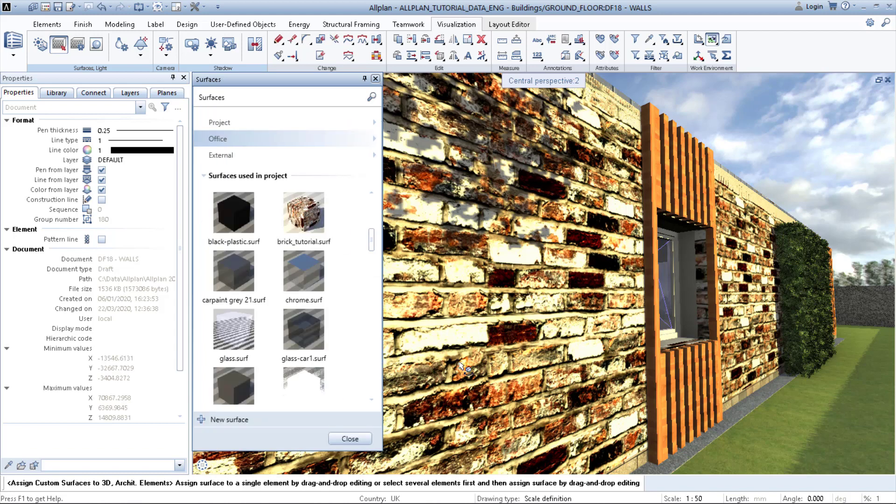
Step: Check the enlarged bricks on the wall around the window and finish assigning surfaces
{"action": "left_click_drag", "start_coordinate": [474, 333], "coordinate": [601, 322]}
{"action": "right_click_drag", "start_coordinate": [601, 318], "coordinate": [602, 340]}
{"action": "left_click_drag", "start_coordinate": [606, 337], "coordinate": [587, 322]}
{"action": "middle_click_drag", "start_coordinate": [587, 319], "coordinate": [653, 317]}
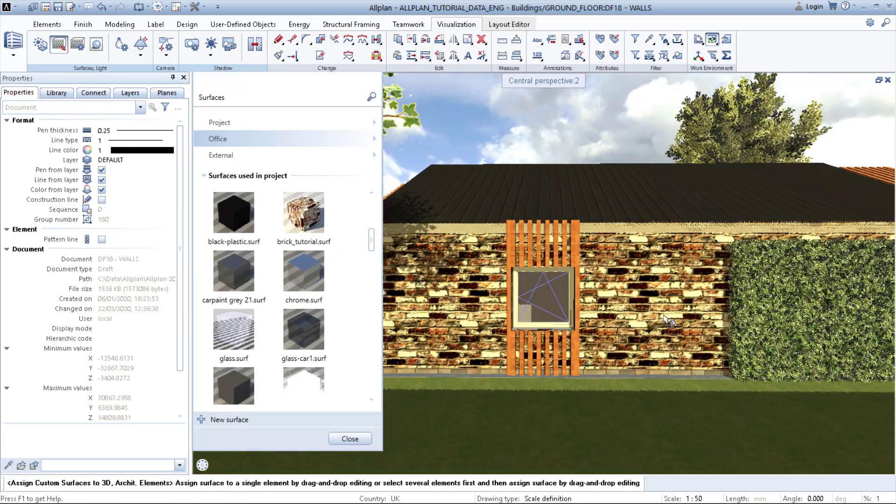
{"action": "left_click_drag", "start_coordinate": [663, 317], "coordinate": [649, 323]}
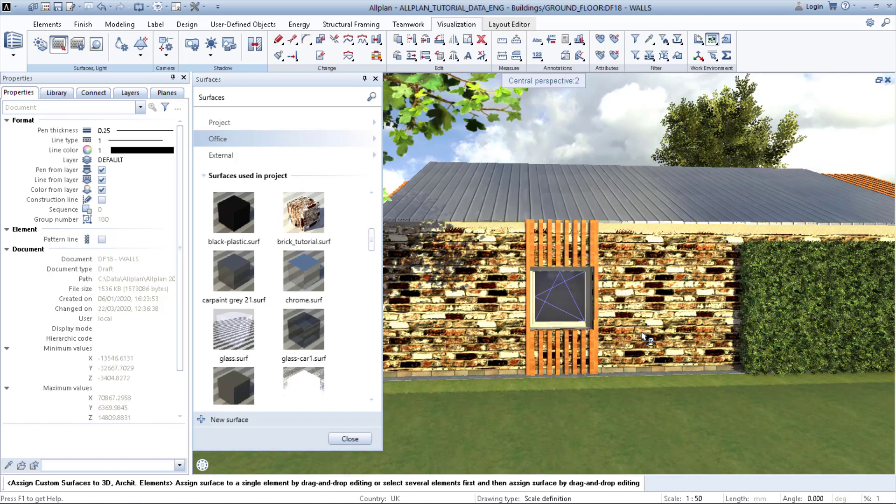
{"action": "left_click", "coordinate": [364, 439]}
Step: Frame a close-up of the brick wall next to the hedge and switch the view type to RTRender
{"action": "left_click_drag", "start_coordinate": [561, 380], "coordinate": [727, 332]}
{"action": "right_click_drag", "start_coordinate": [728, 332], "coordinate": [729, 285]}
{"action": "middle_click_drag", "start_coordinate": [727, 283], "coordinate": [640, 280]}
{"action": "left_click_drag", "start_coordinate": [672, 281], "coordinate": [618, 280]}
{"action": "mouse_move", "coordinate": [619, 280]}
{"action": "right_mouse_down"}
{"action": "mouse_move", "coordinate": [618, 259]}
{"action": "mouse_move", "coordinate": [619, 271]}
{"action": "right_mouse_up"}
{"action": "middle_click_drag", "start_coordinate": [618, 271], "coordinate": [570, 274]}
{"action": "right_click_drag", "start_coordinate": [570, 275], "coordinate": [570, 266]}
{"action": "left_click_drag", "start_coordinate": [570, 267], "coordinate": [534, 247]}
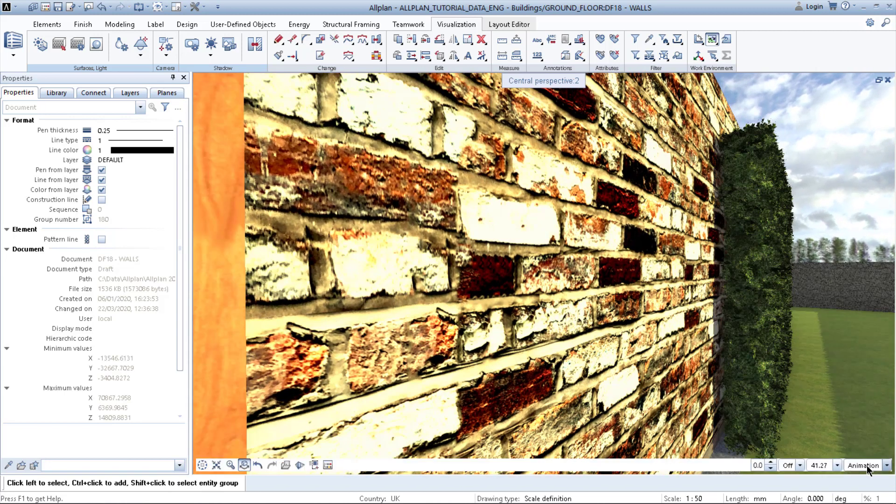
{"action": "left_click", "coordinate": [866, 466]}
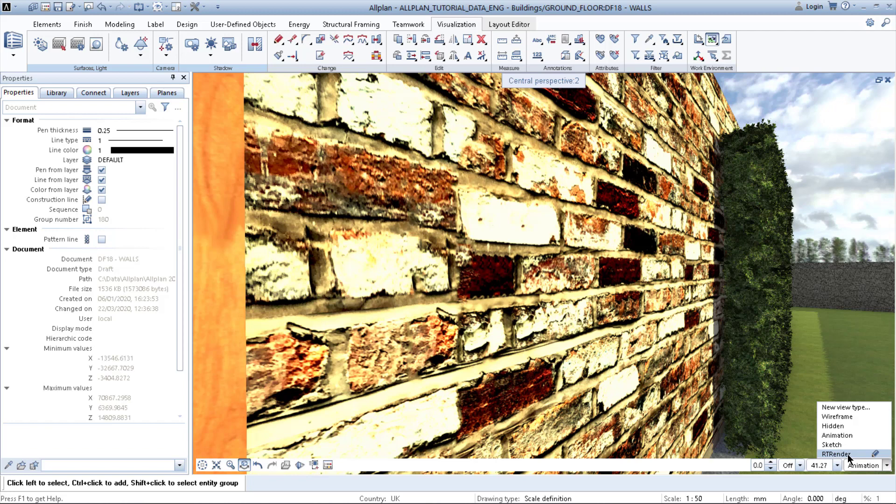
{"action": "left_click", "coordinate": [848, 455]}
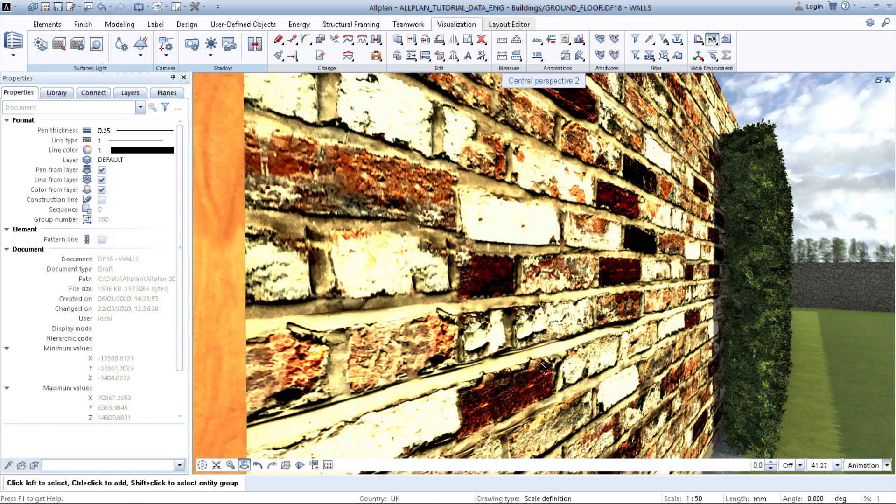